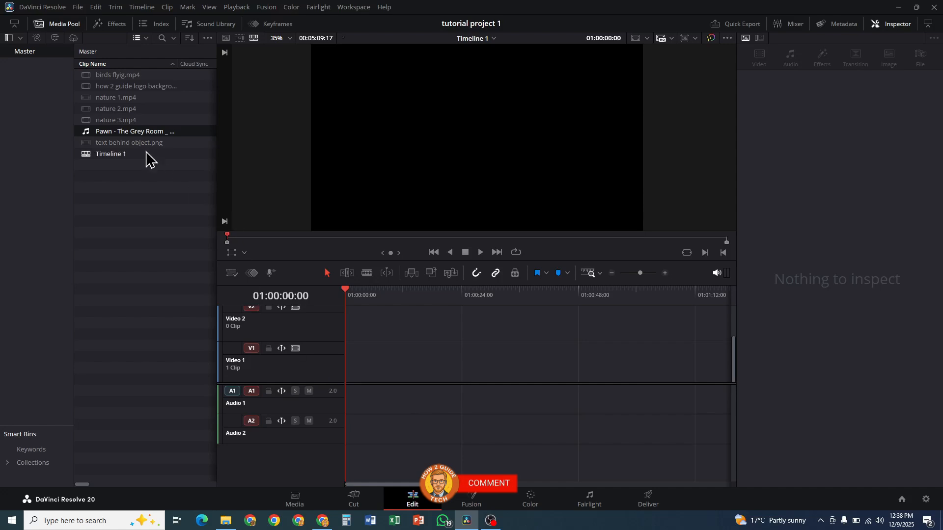
# - Place the Pawn - The Grey Room audio on Audio 1 and a Fusion Composition above it on Video 1, extended to the audio's length
pyautogui.moveTo(189, 185); pyautogui.dragTo(341, 385)
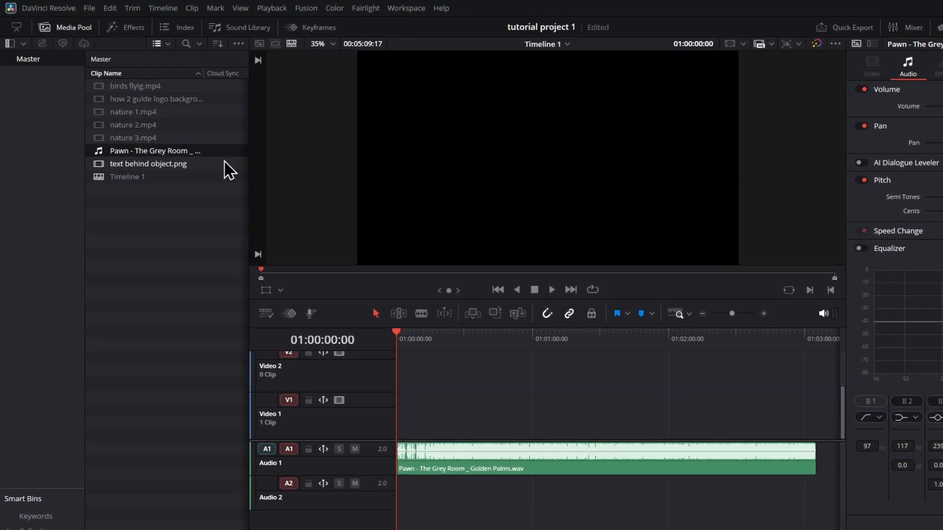
pyautogui.click(136, 28)
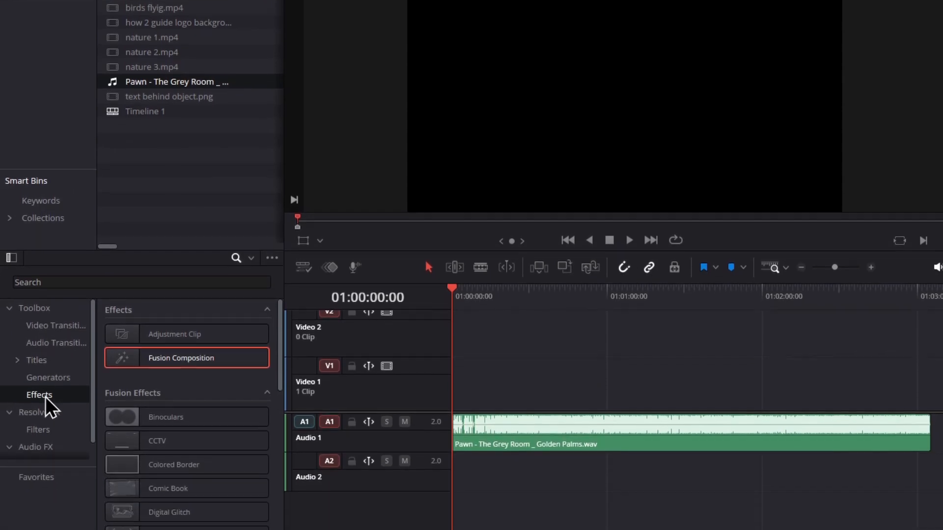
pyautogui.moveTo(167, 310); pyautogui.dragTo(457, 339)
pyautogui.moveTo(457, 307); pyautogui.dragTo(487, 316)
pyautogui.moveTo(380, 316); pyautogui.dragTo(752, 335)
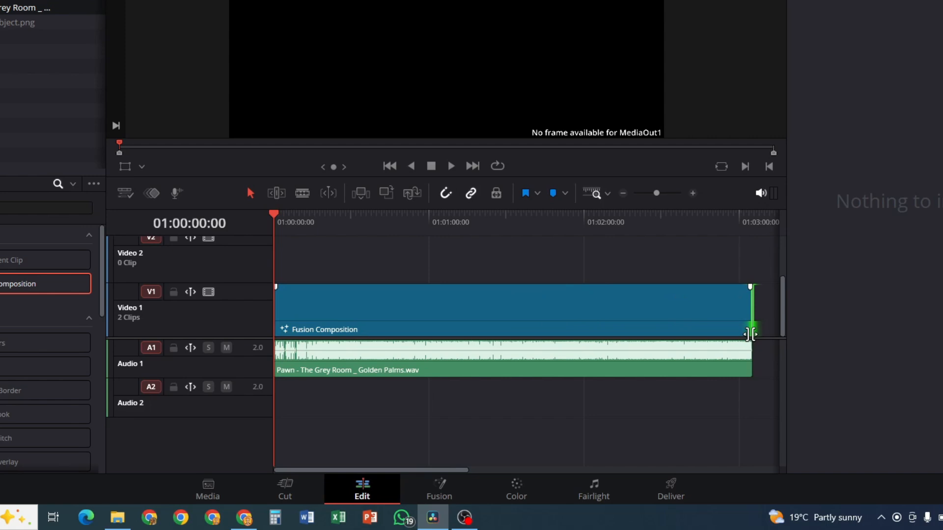
# - Open the Fusion Composition clip in the Fusion page and connect a Background node through a Merge node to MediaOut1
pyautogui.rightClick(590, 328)
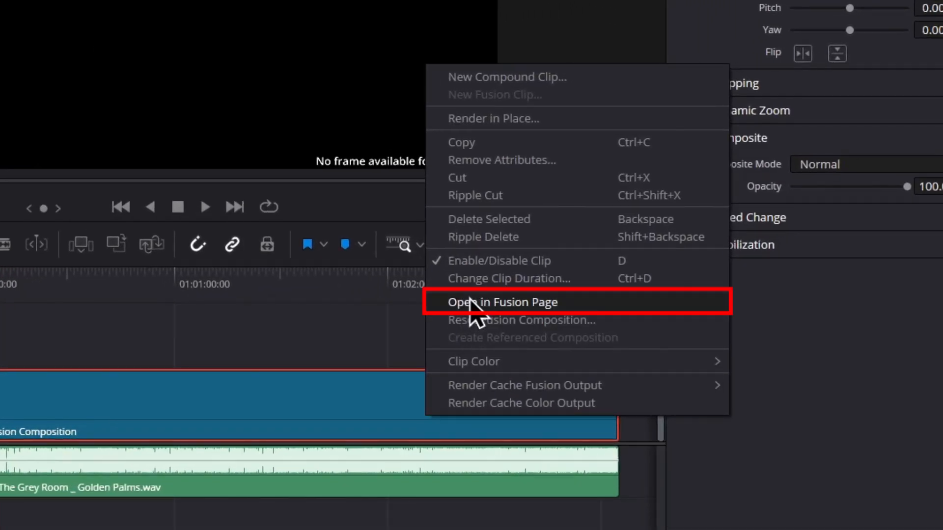
pyautogui.click(470, 302)
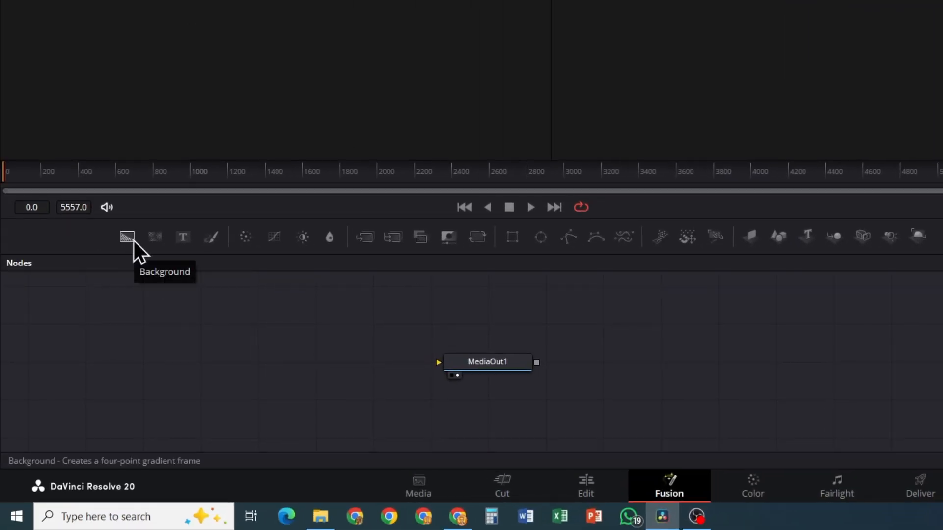
pyautogui.click(132, 239)
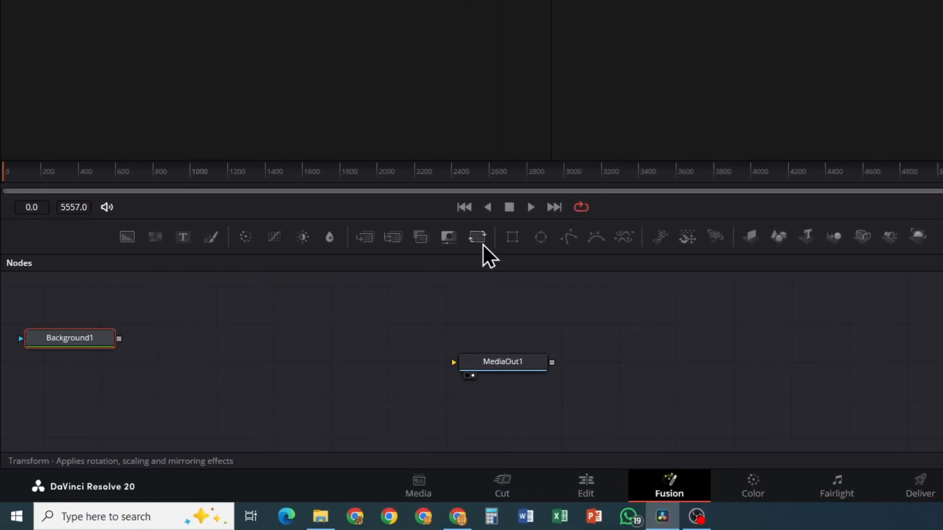
pyautogui.click(366, 238)
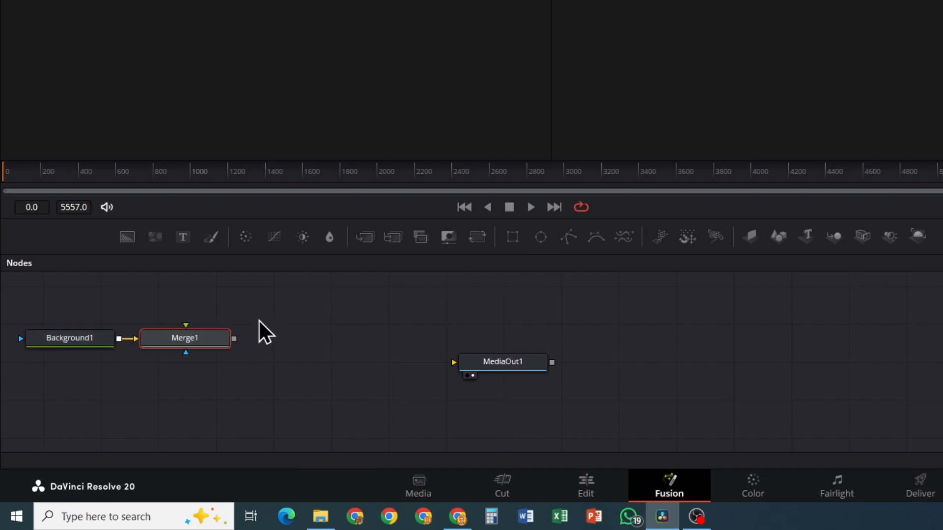
pyautogui.moveTo(235, 339); pyautogui.dragTo(455, 367)
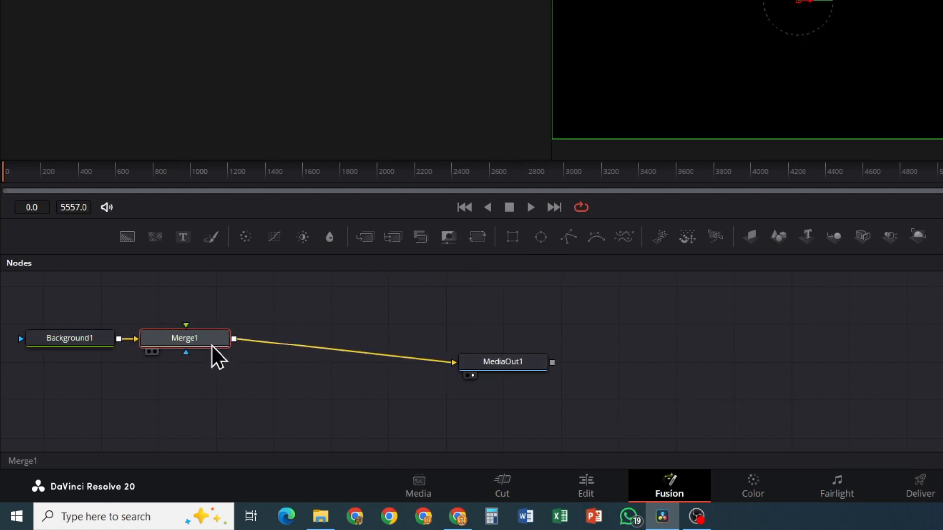
# - Arrange Background1, Merge1 and MediaOut1 in a spaced row and add a second Background node above them
pyautogui.moveTo(190, 335); pyautogui.dragTo(314, 367)
pyautogui.moveTo(77, 344); pyautogui.dragTo(116, 368)
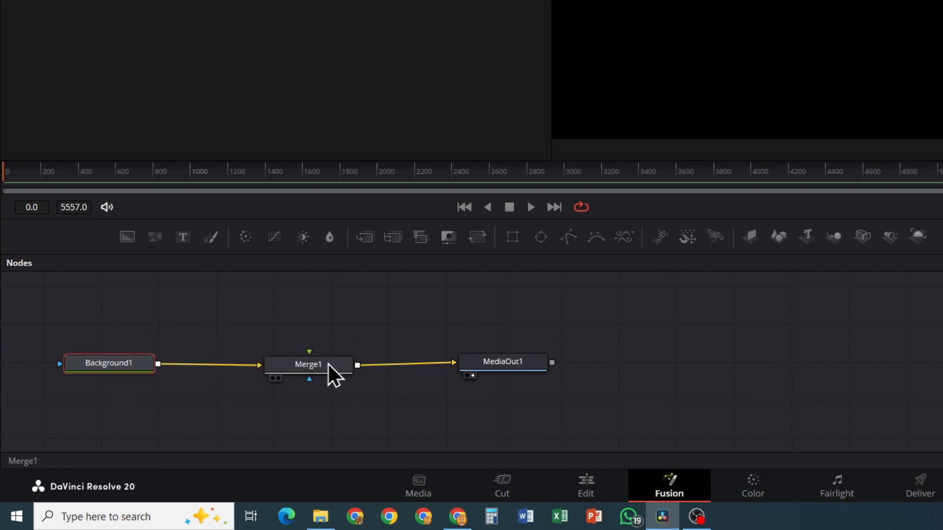
pyautogui.moveTo(327, 366); pyautogui.dragTo(328, 406)
pyautogui.moveTo(540, 361); pyautogui.dragTo(538, 411)
pyautogui.moveTo(93, 383); pyautogui.dragTo(97, 425)
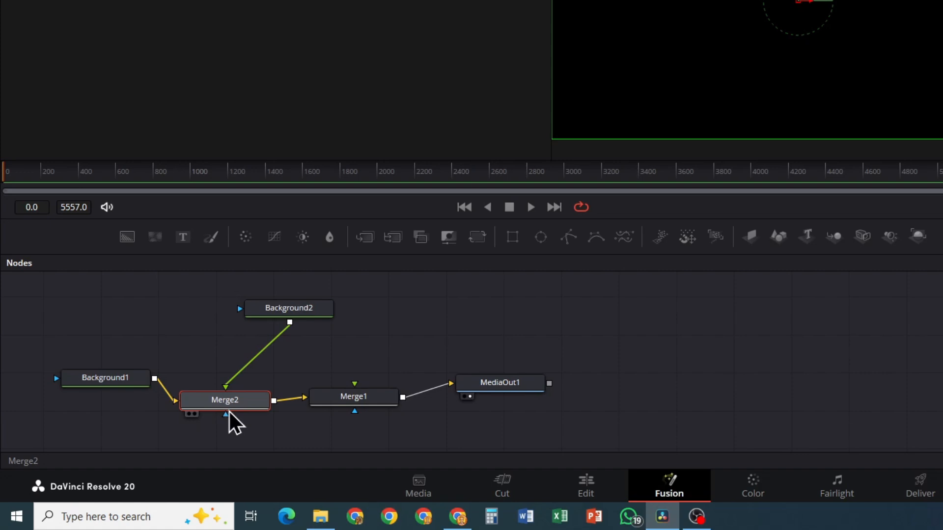
# - Delete the Merge2 node and connect Background2 directly to Merge1's foreground input, tidying the node layout
pyautogui.press('Delete')
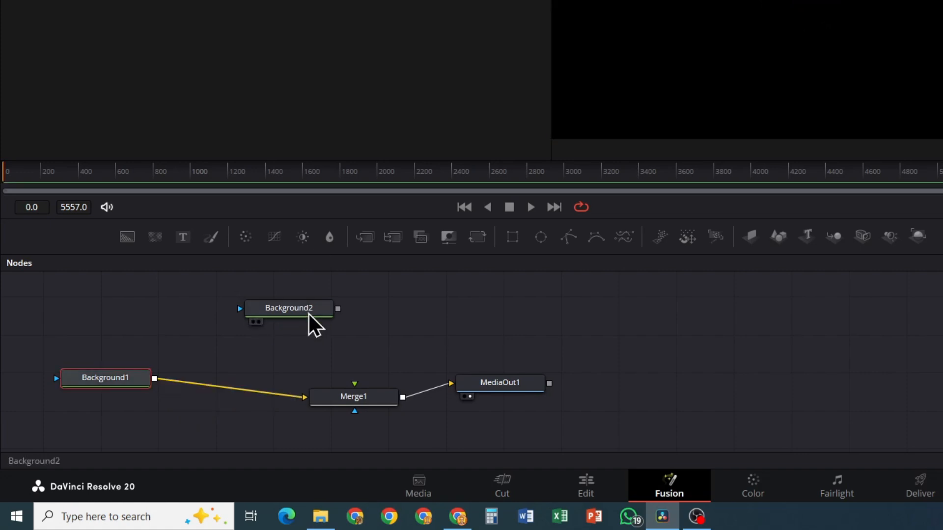
pyautogui.moveTo(289, 322); pyautogui.dragTo(361, 304)
pyautogui.moveTo(491, 385); pyautogui.dragTo(496, 398)
pyautogui.moveTo(115, 379); pyautogui.dragTo(133, 396)
pyautogui.moveTo(352, 302); pyautogui.dragTo(354, 293)
# - Set Background2's solid color to the light blue basic color
pyautogui.click(352, 294)
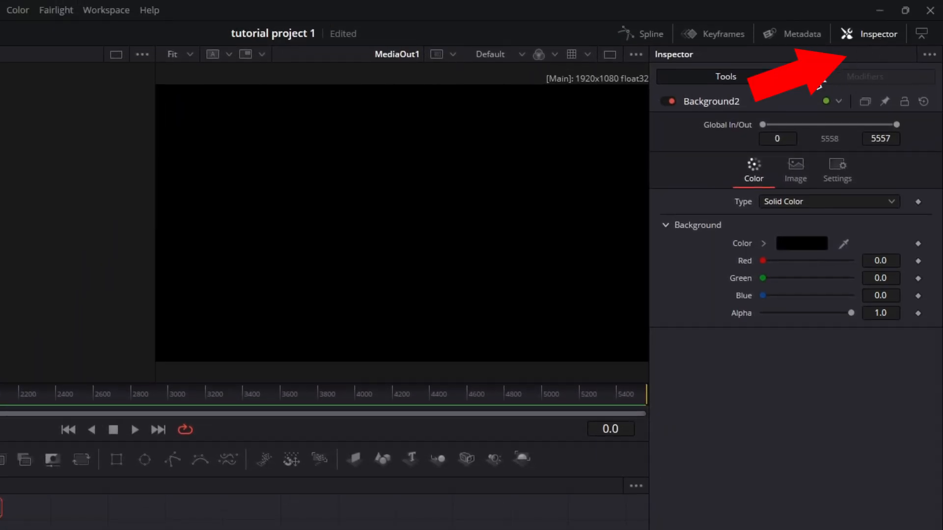
pyautogui.click(793, 244)
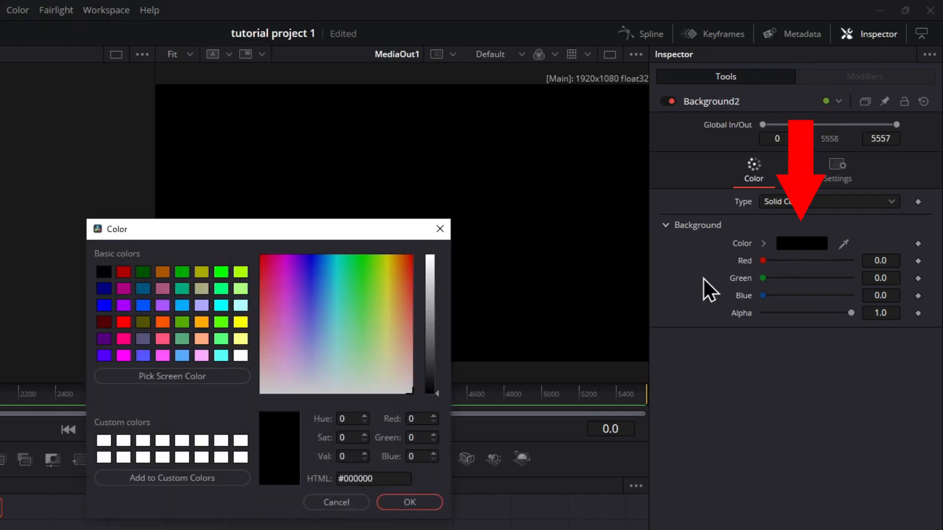
pyautogui.click(181, 356)
pyautogui.click(407, 501)
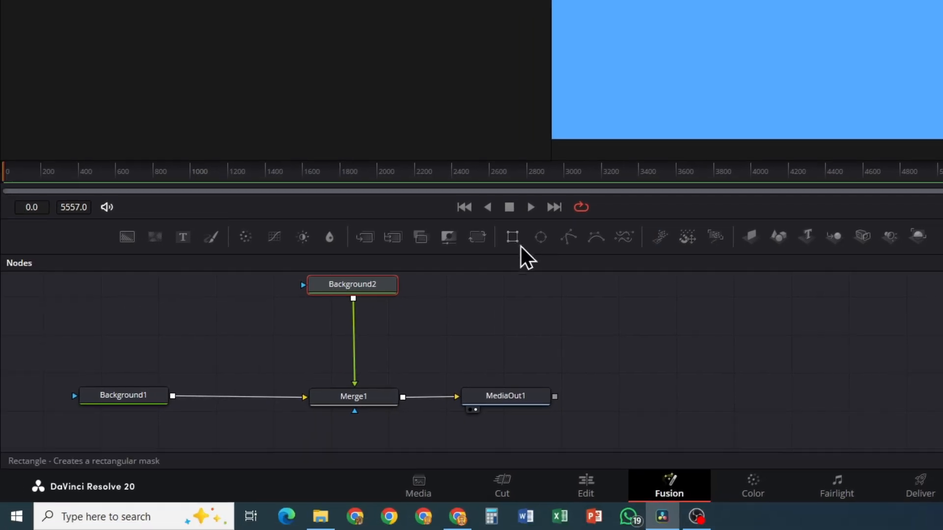
# - Mask Background2 with a Rectangle node and space both nodes vertically above Merge1
pyautogui.click(512, 240)
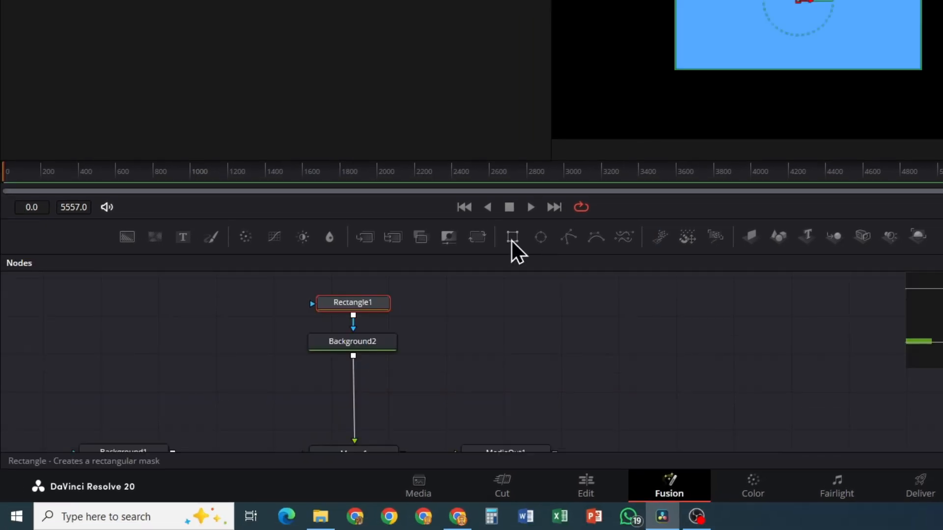
pyautogui.moveTo(369, 348); pyautogui.dragTo(365, 398)
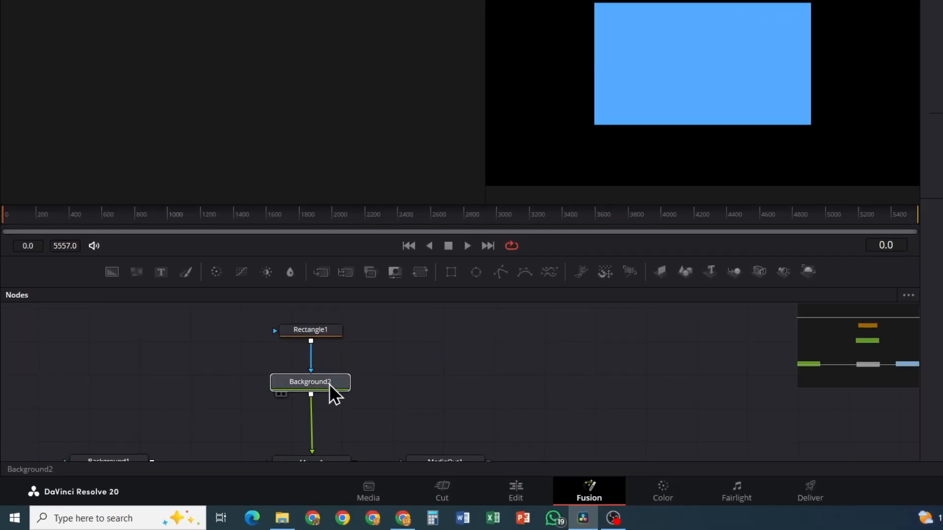
pyautogui.moveTo(317, 329); pyautogui.dragTo(317, 359)
pyautogui.click(579, 330)
pyautogui.moveTo(867, 367); pyautogui.dragTo(871, 346)
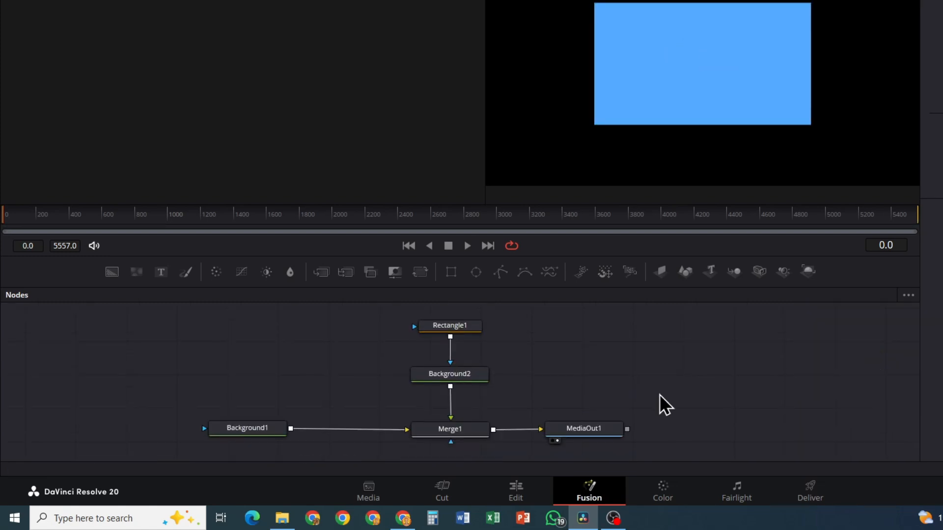
# - Shape Rectangle1 into a thin rounded bar with width 0.01, corner radius 1.0 and center X 0.3, Y 0.5
pyautogui.click(458, 323)
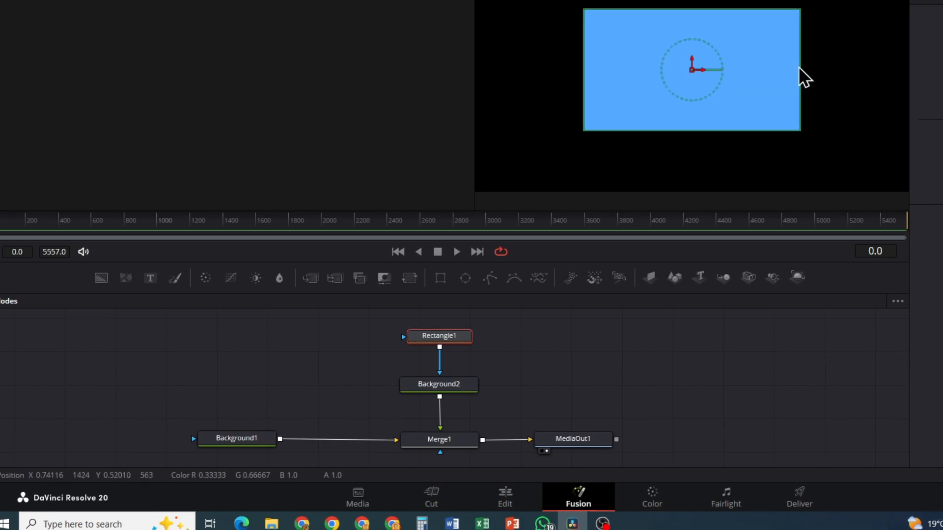
pyautogui.moveTo(664, 157); pyautogui.dragTo(596, 159)
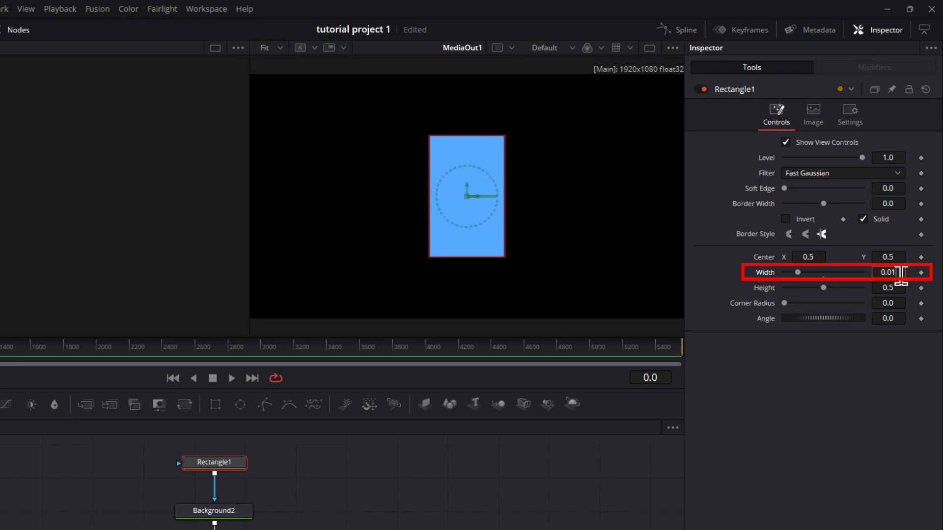
pyautogui.press('Tab')
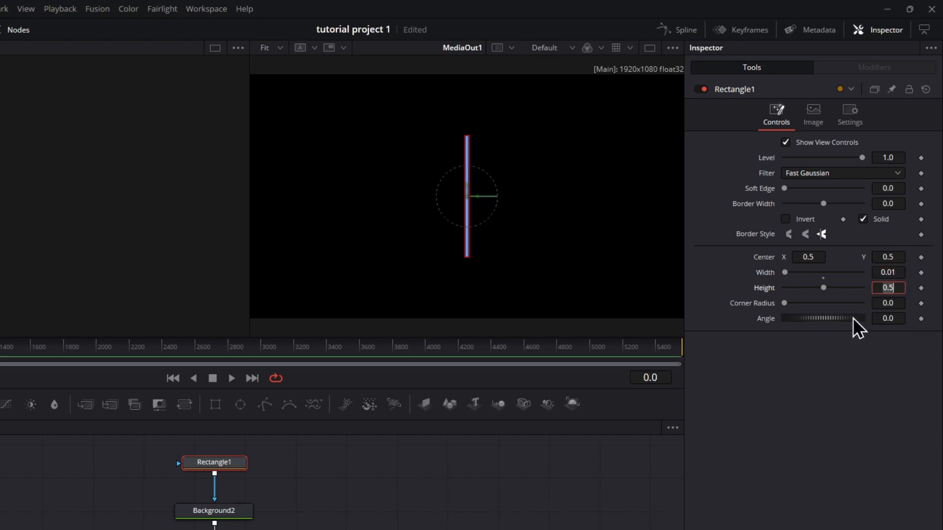
pyautogui.moveTo(785, 304); pyautogui.dragTo(787, 306)
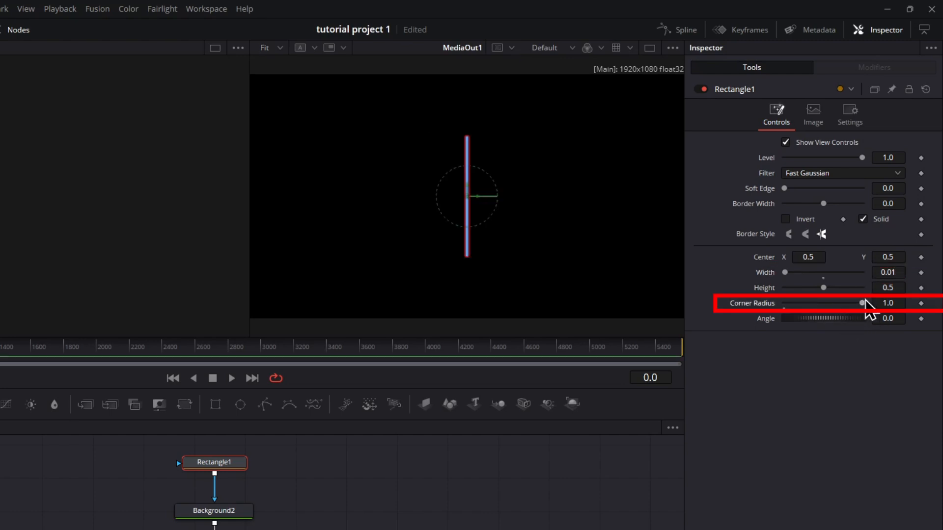
pyautogui.moveTo(471, 201); pyautogui.dragTo(390, 205)
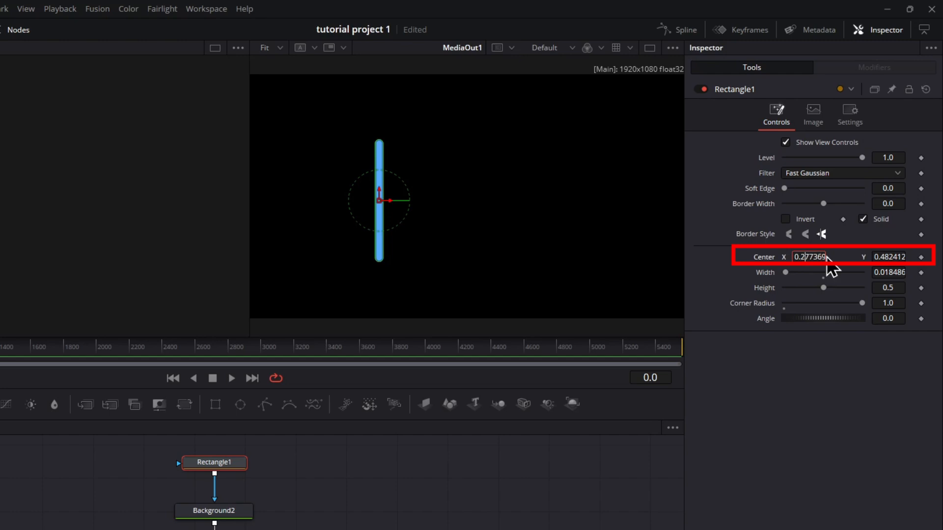
pyautogui.press('Tab')
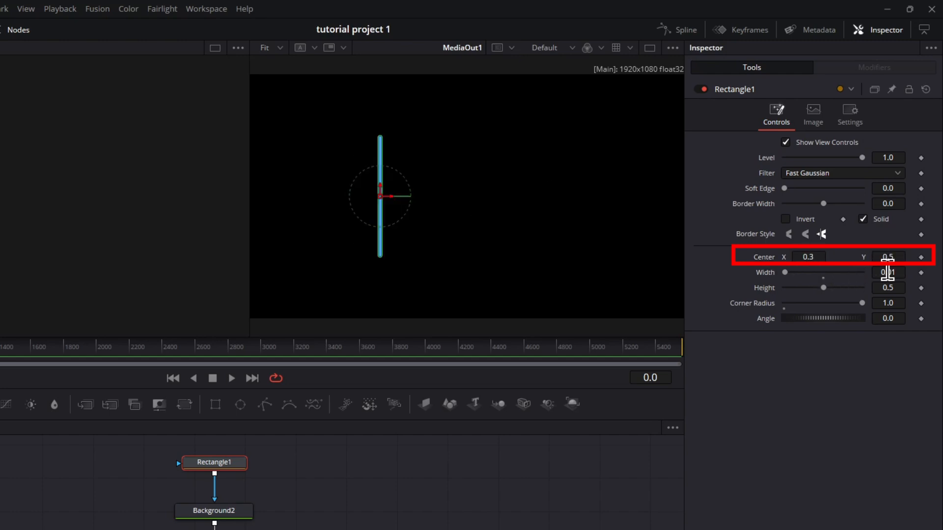
pyautogui.click(598, 487)
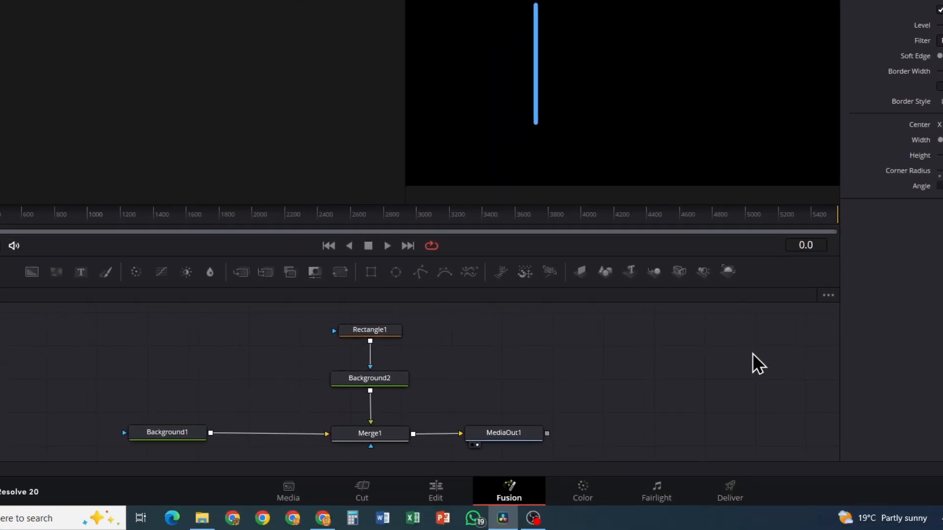
# - Insert a Duplicate node between Background2 and Merge1 and realign the neighbouring nodes
pyautogui.click(389, 380)
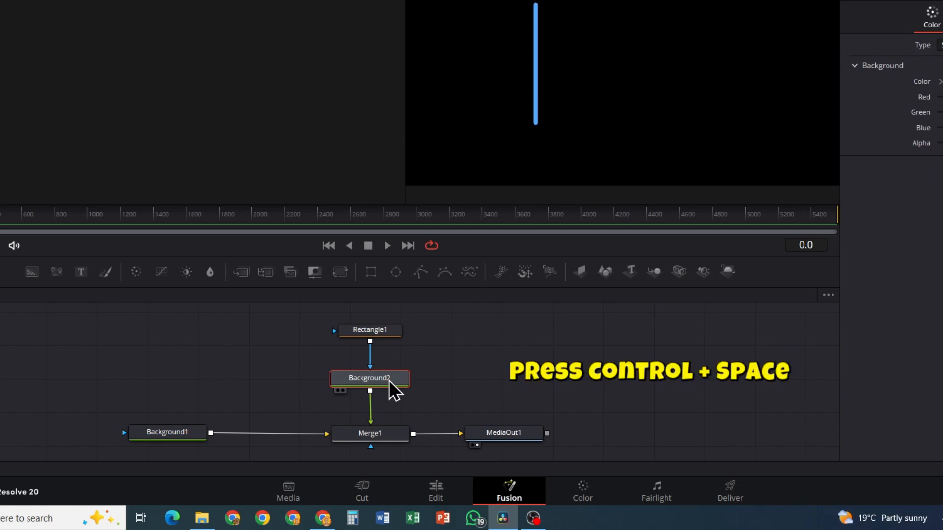
pyautogui.hotkey('ctrl', 'space')
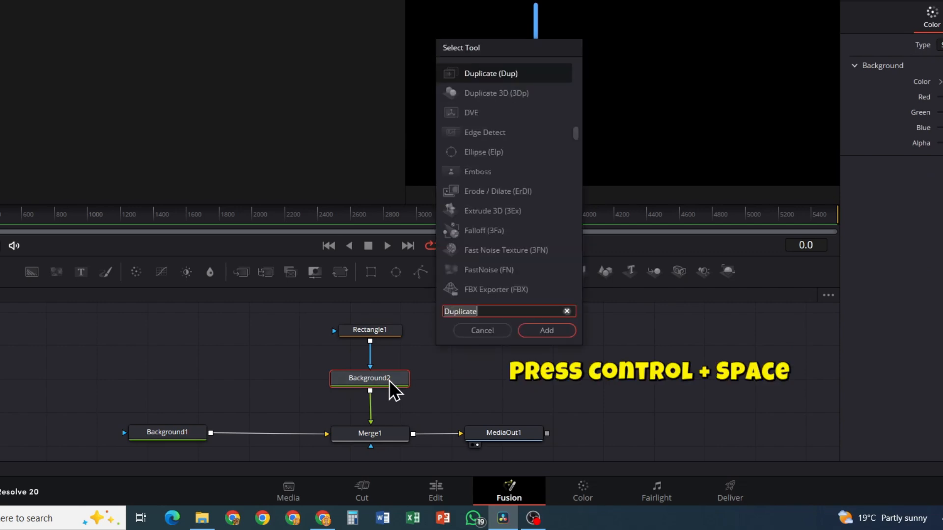
pyautogui.click(548, 331)
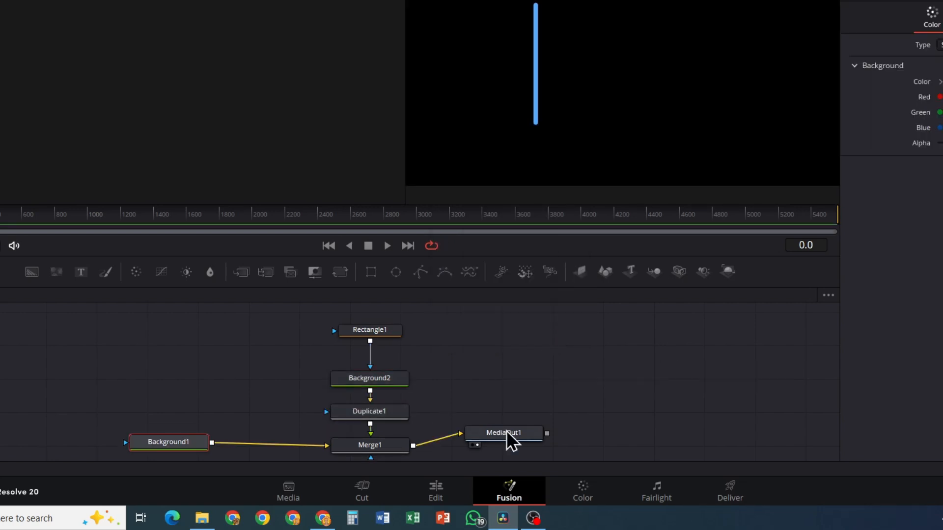
pyautogui.moveTo(506, 431); pyautogui.dragTo(521, 444)
# - Set Duplicate1's copies to 20 and its center X to 0.45
pyautogui.click(376, 415)
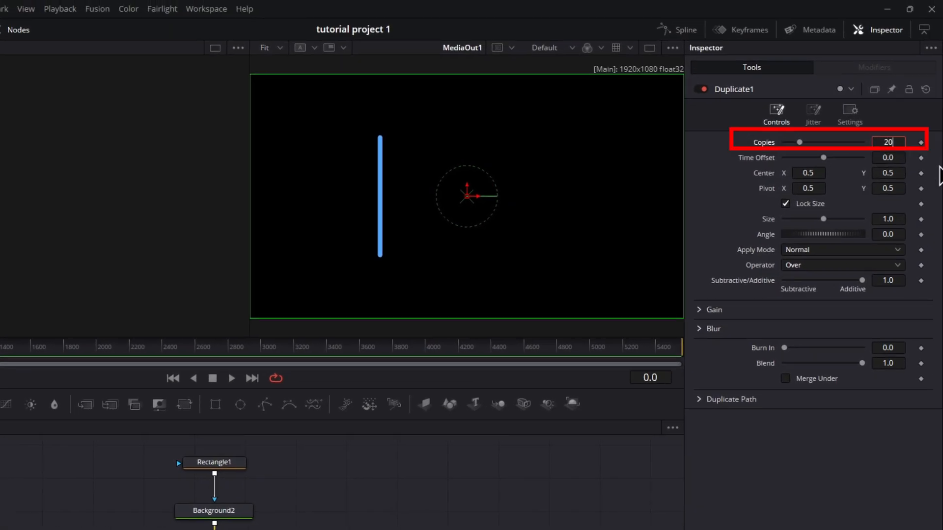
pyautogui.click(812, 172)
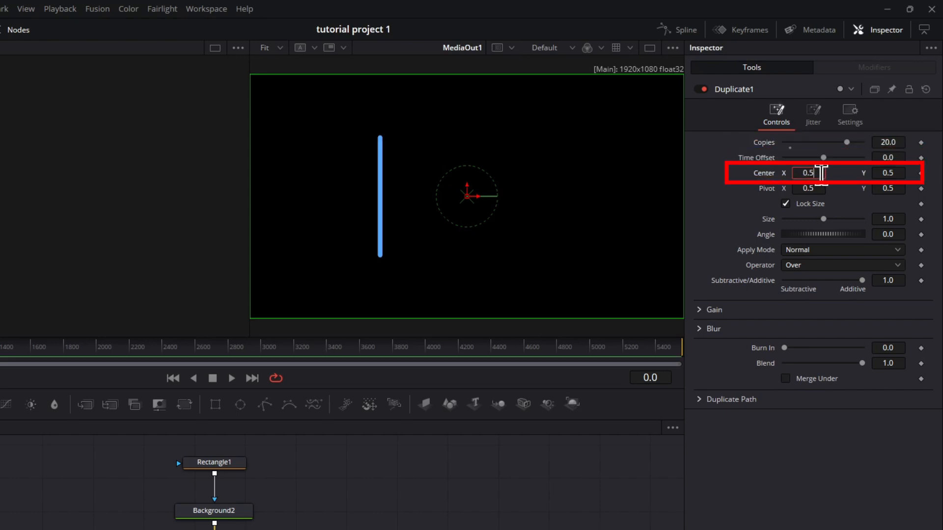
pyautogui.press('Tab')
pyautogui.moveTo(815, 175); pyautogui.dragTo(816, 175)
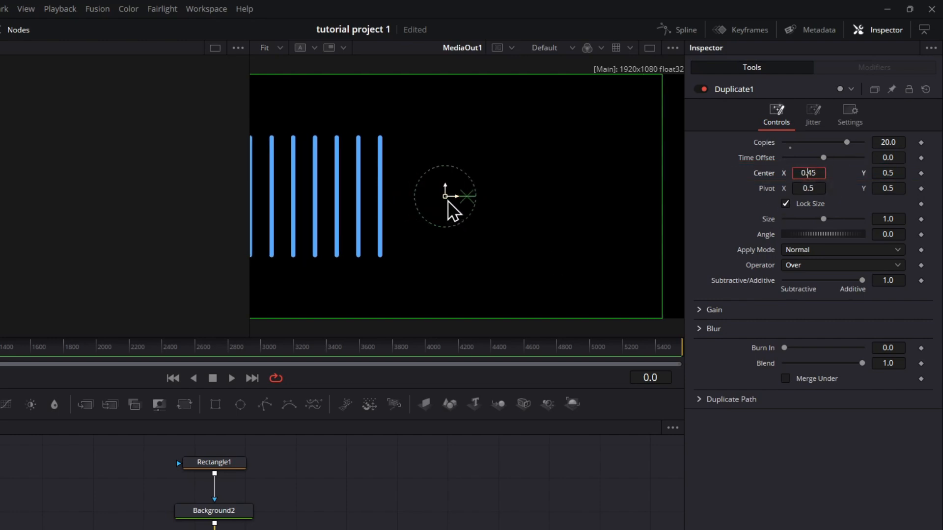
# - Move Rectangle1 to the right edge of the frame, centered at about X 0.97, Y 0.48, so the bars span the frame
pyautogui.moveTo(446, 199); pyautogui.dragTo(470, 197)
pyautogui.click(214, 462)
pyautogui.moveTo(381, 197); pyautogui.dragTo(419, 201)
pyautogui.click(305, 457)
pyautogui.click(386, 333)
pyautogui.moveTo(588, 67); pyautogui.dragTo(837, 67)
pyautogui.click(383, 411)
pyautogui.click(385, 332)
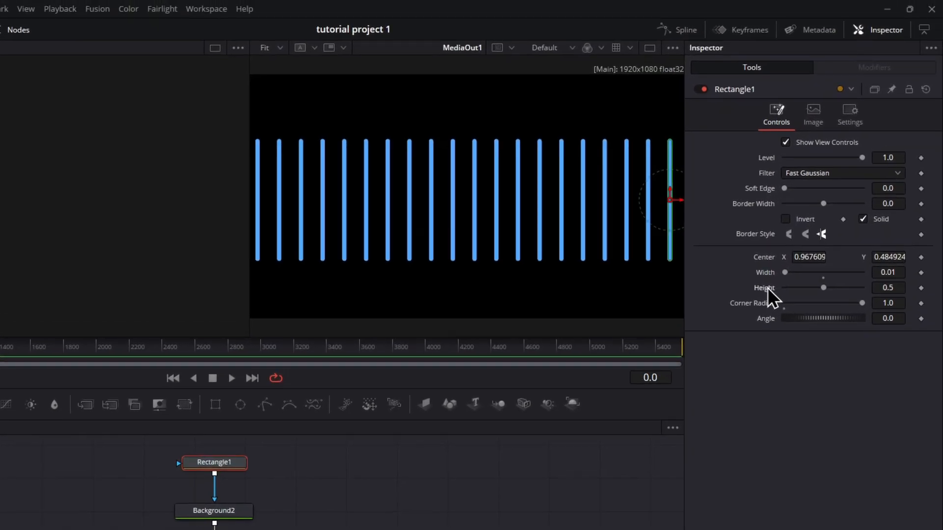
# - Modify Rectangle1's height with the MIDI Extractor and open the rectangle's modifier settings
pyautogui.rightClick(778, 279)
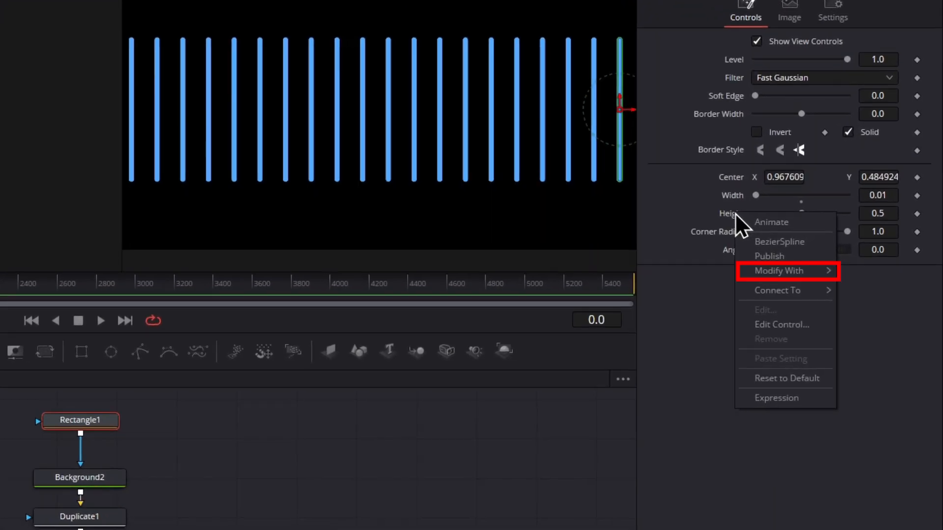
pyautogui.moveTo(774, 290)
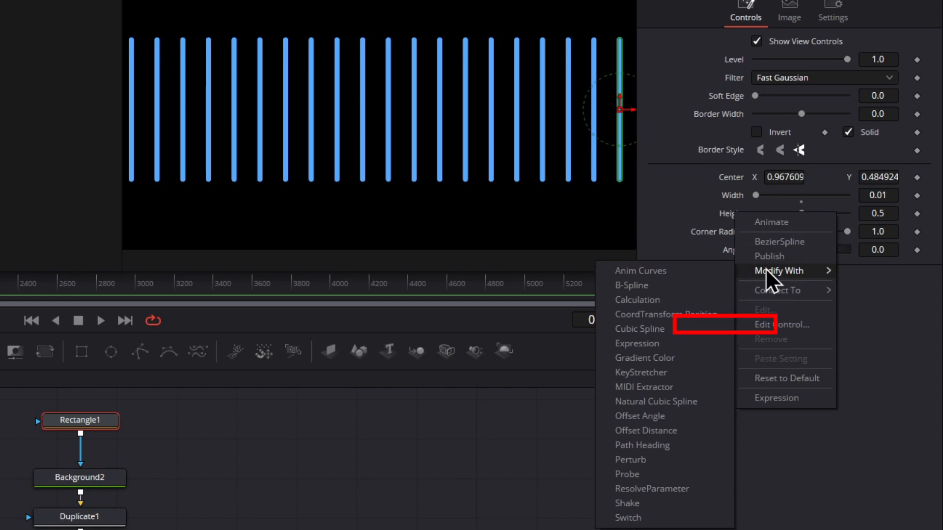
pyautogui.click(648, 387)
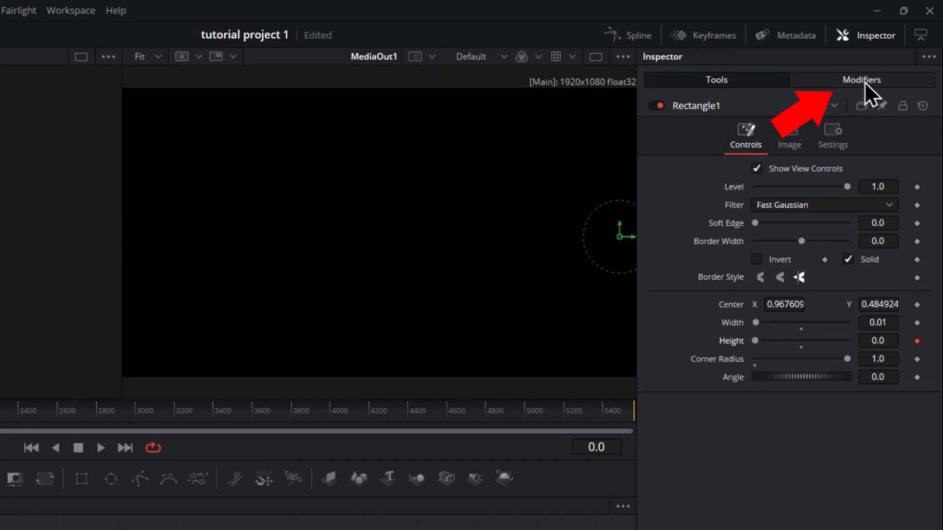
pyautogui.click(864, 82)
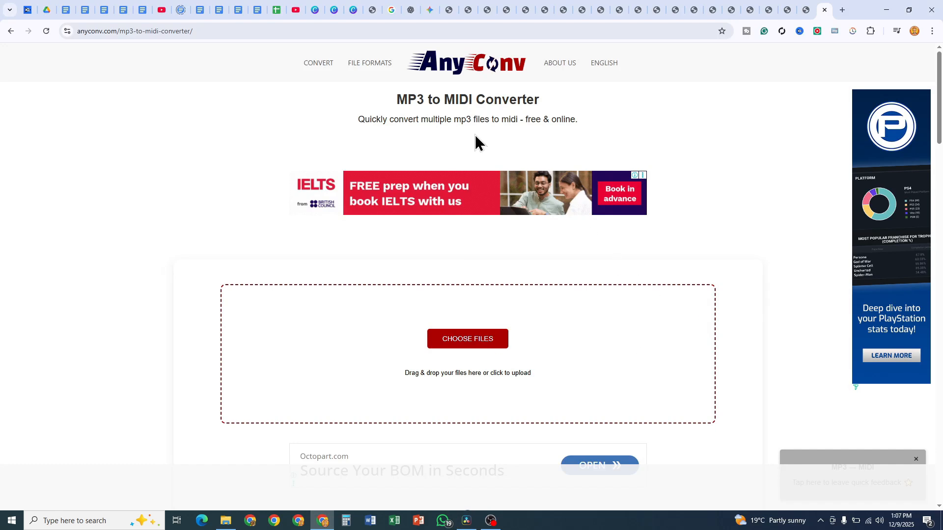
# - Look over AnyConv's MP3 to MIDI converter page and switch back to DaVinci Resolve
pyautogui.moveTo(397, 99); pyautogui.dragTo(549, 118)
pyautogui.click(362, 232)
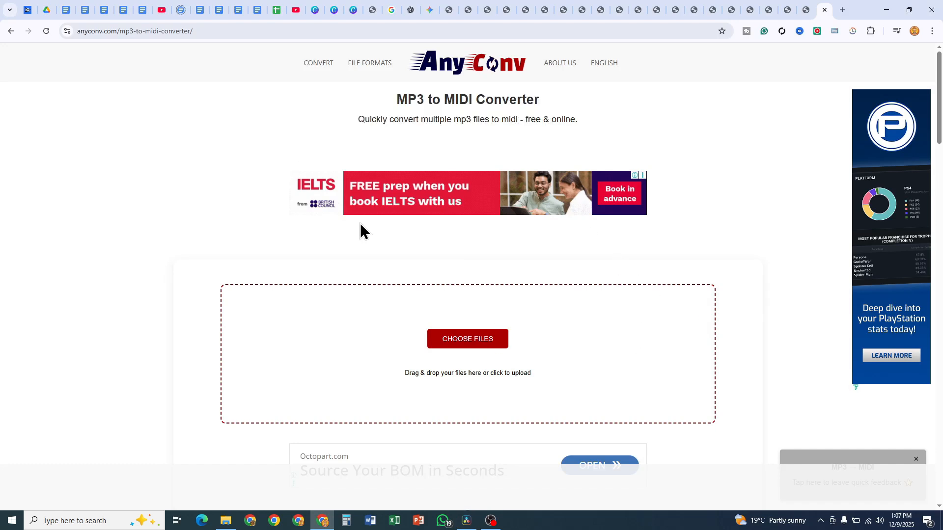
pyautogui.click(466, 523)
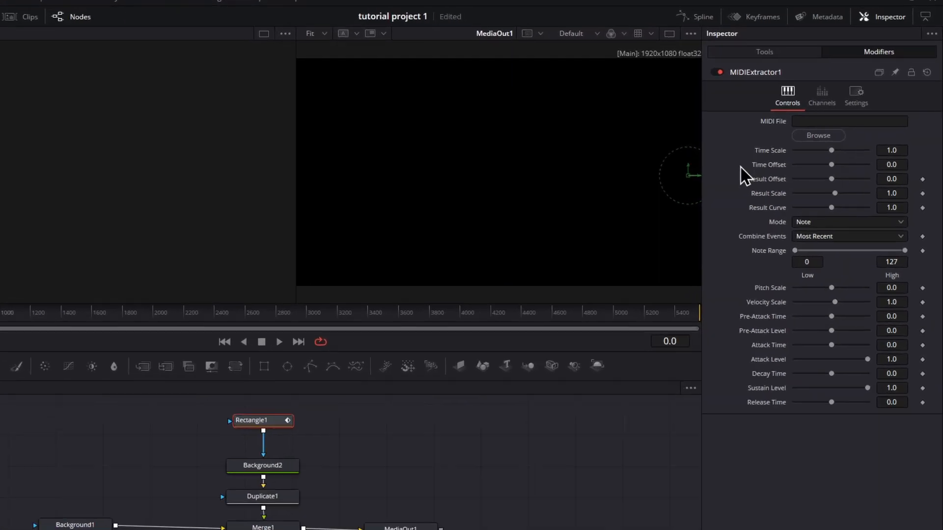
# - Load the MIDI file "Pawn - The Grey Room _ Golden Palms" into MIDIExtractor1, showing all file types, and play the composition
pyautogui.click(786, 149)
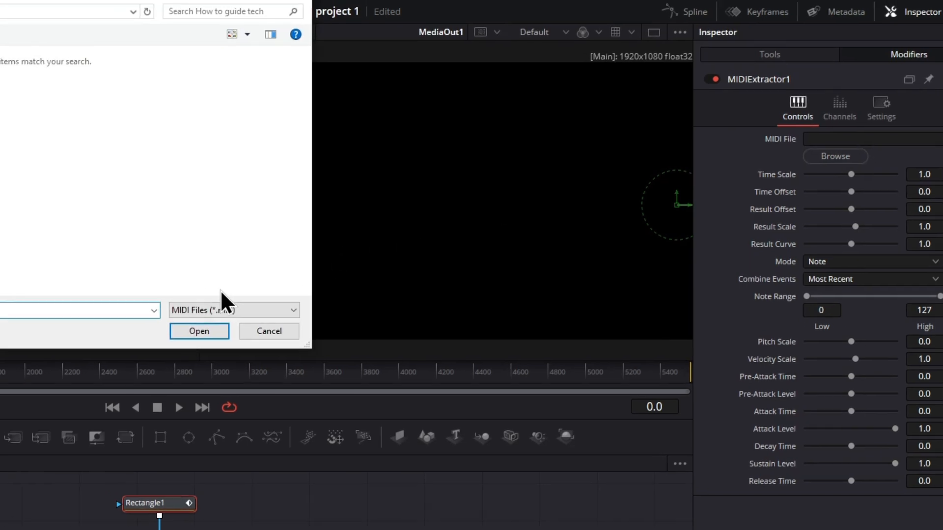
pyautogui.click(265, 310)
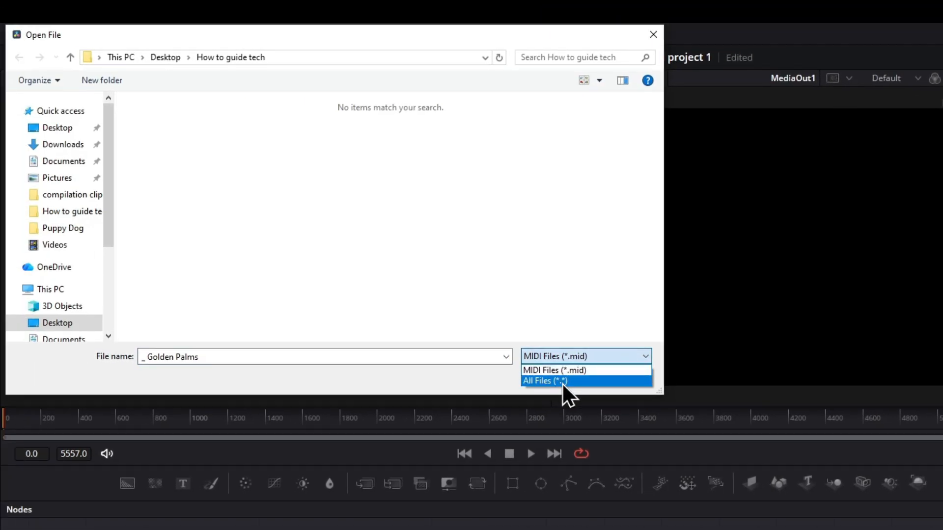
pyautogui.click(562, 381)
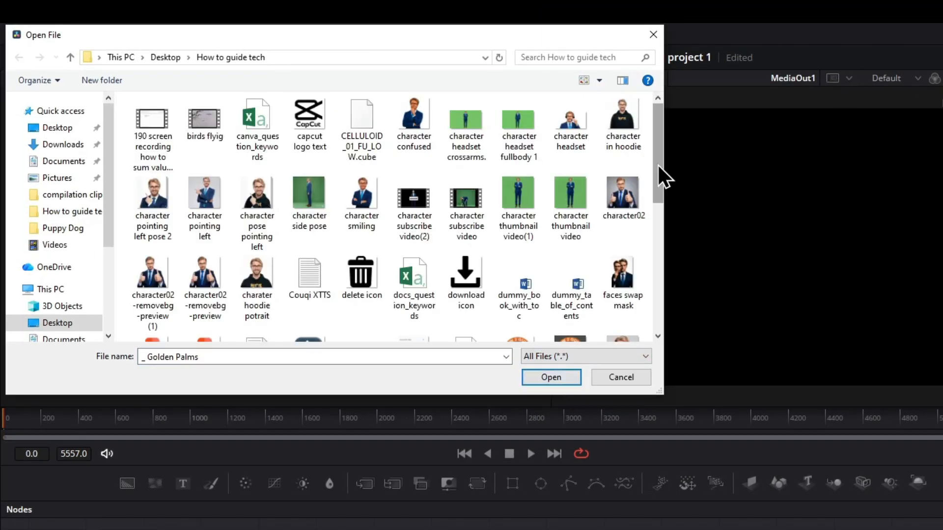
pyautogui.moveTo(658, 165); pyautogui.dragTo(655, 278)
pyautogui.click(415, 223)
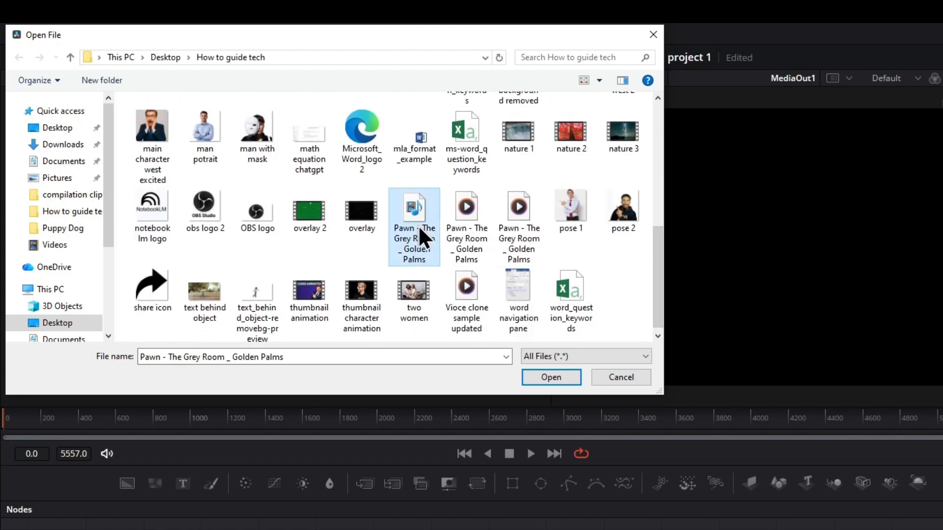
pyautogui.click(551, 377)
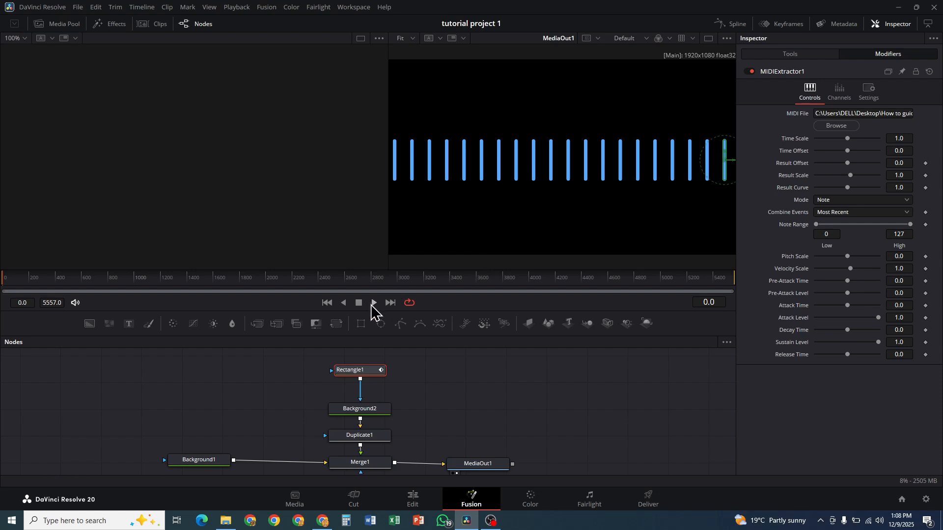
pyautogui.click(374, 303)
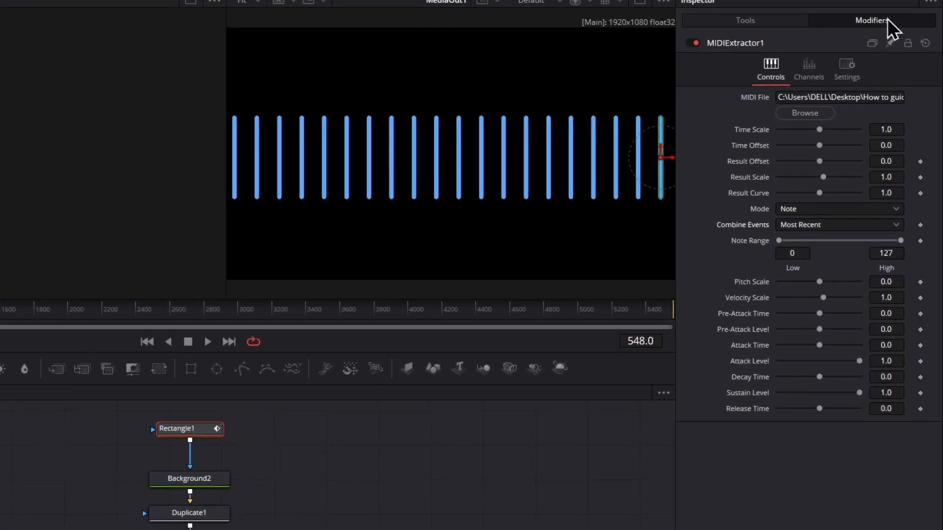
# - Set MIDIExtractor1's Combine Events to Sum and its Result Scale to 0.1, and scrub the timeline to check the bar height
pyautogui.click(883, 234)
pyautogui.click(792, 310)
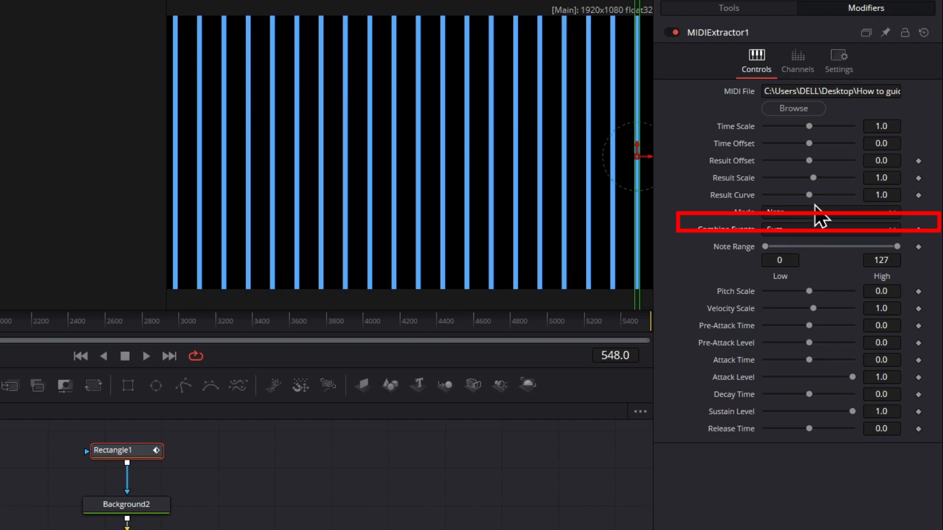
pyautogui.moveTo(813, 178); pyautogui.dragTo(811, 182)
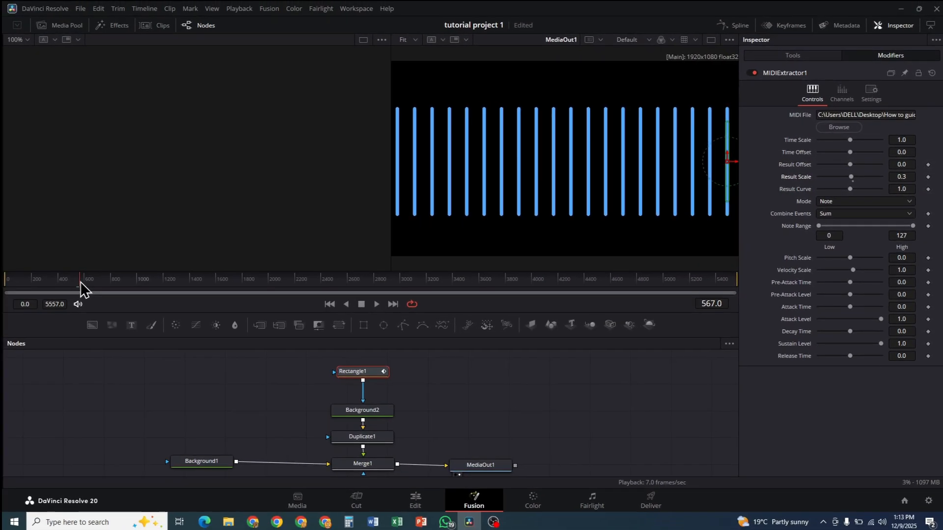
pyautogui.moveTo(81, 281); pyautogui.dragTo(84, 281)
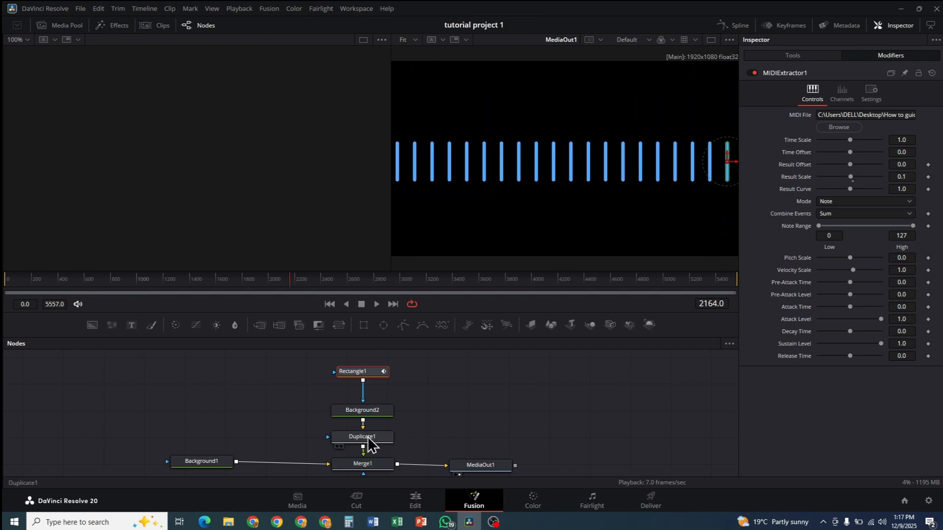
# - Set Duplicate1's Time Offset to 0.5 so the bars react one after another
pyautogui.click(366, 438)
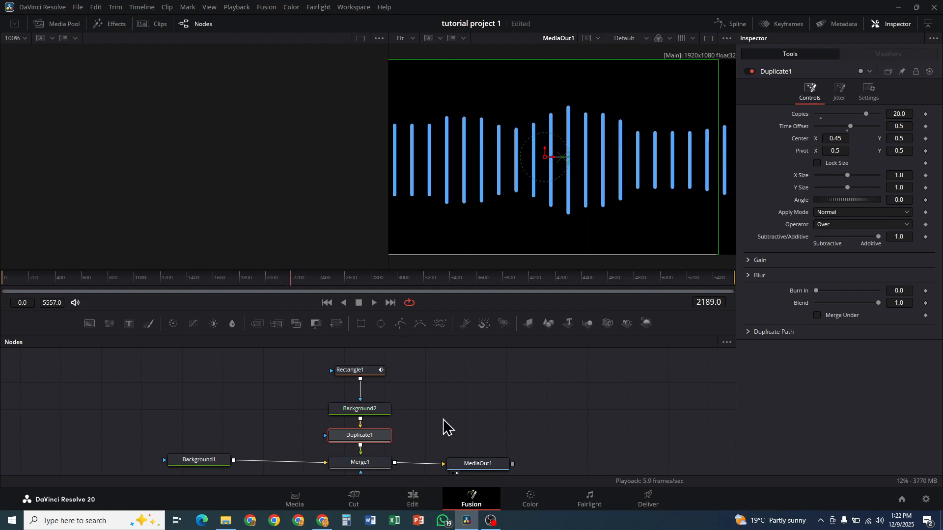
# - Preview the visualizer with its audio on the Edit page, playing the timeline from about 8 seconds in
pyautogui.click(412, 499)
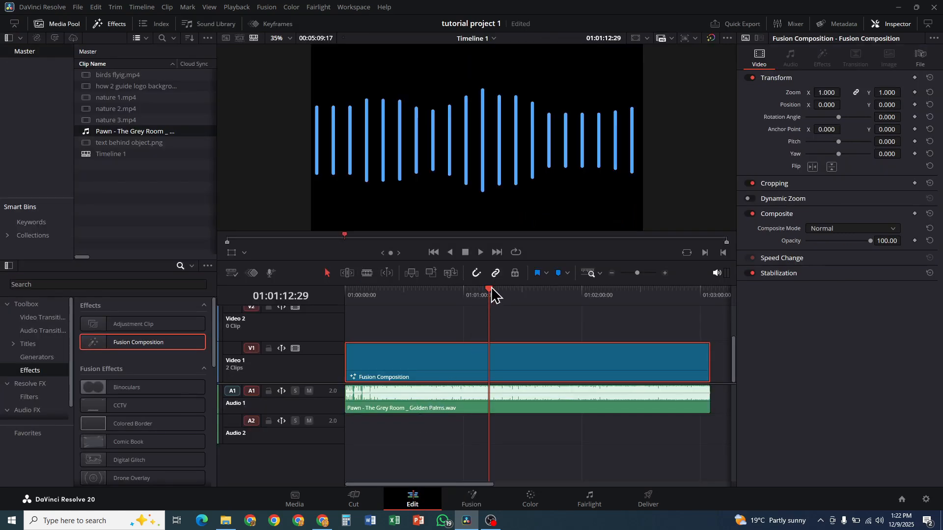
pyautogui.moveTo(488, 293); pyautogui.dragTo(362, 294)
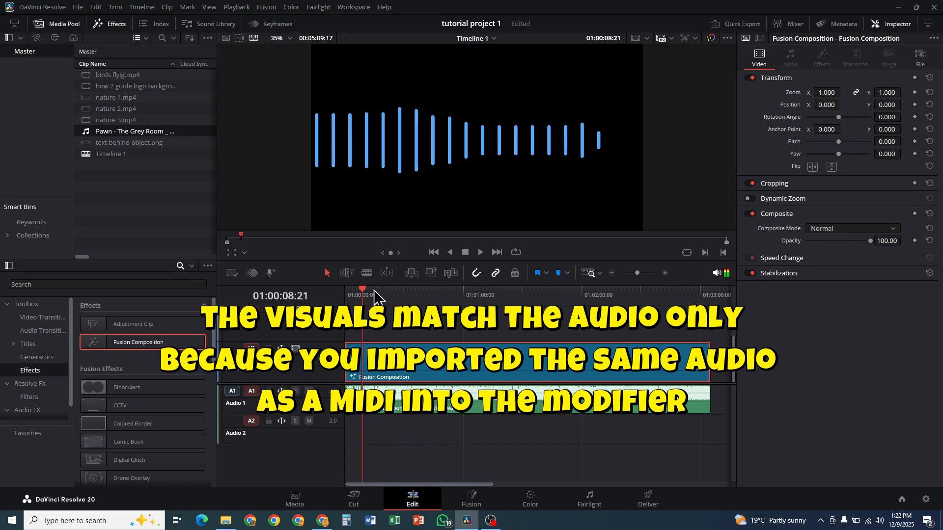
pyautogui.click(480, 252)
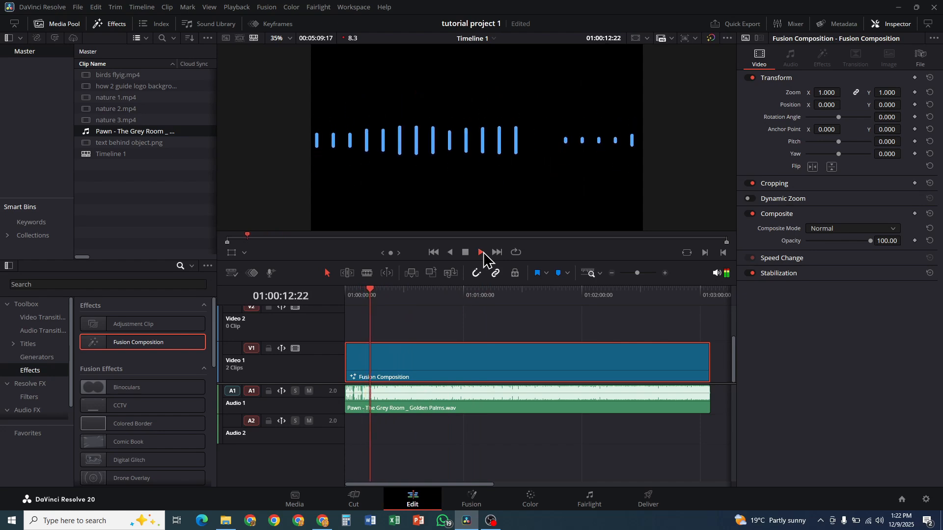
pyautogui.click(465, 253)
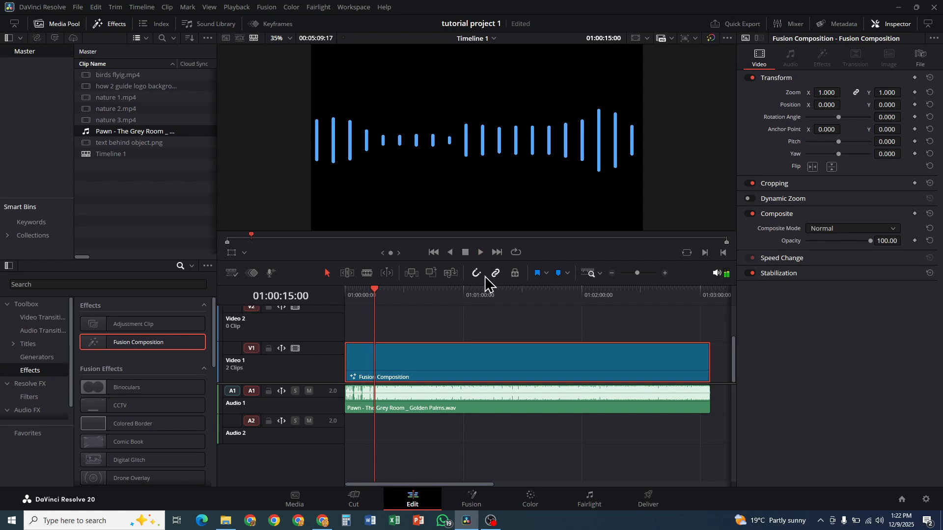